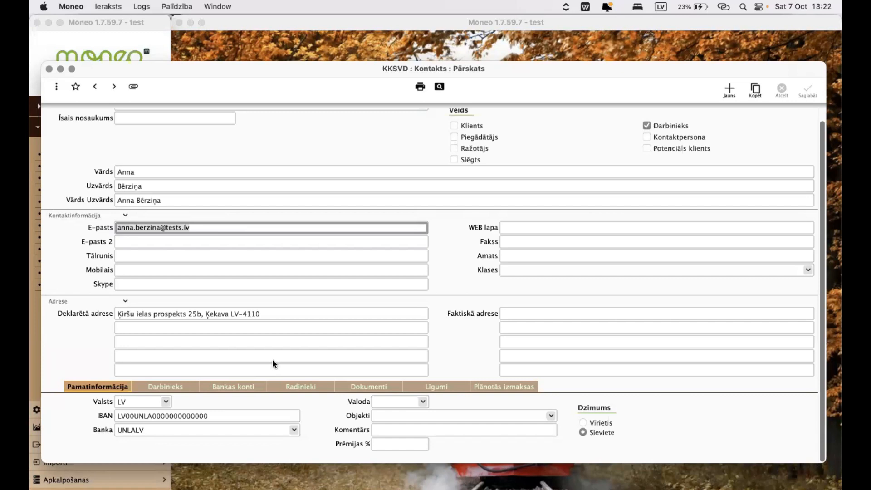
- Review the employee's country, IBAN and bank in the Pamatinformācija section of the contact
{"action": "left_click", "coordinate": [132, 403]}
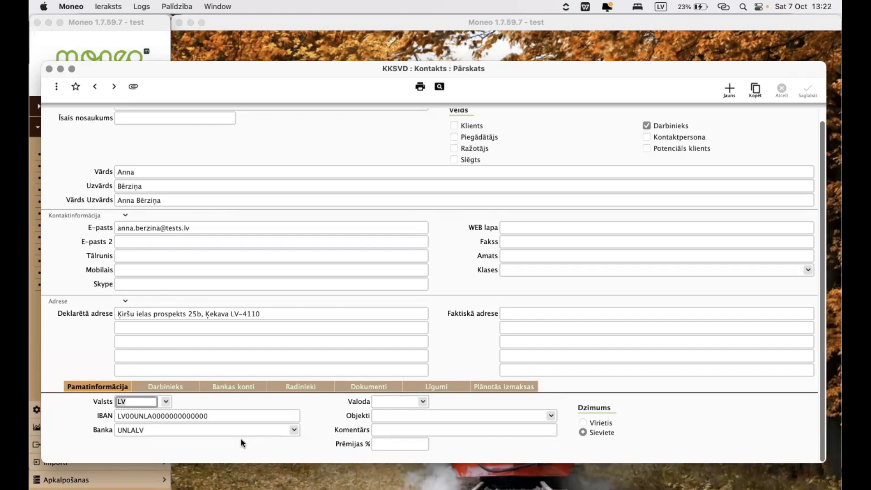
{"action": "left_click", "coordinate": [214, 416]}
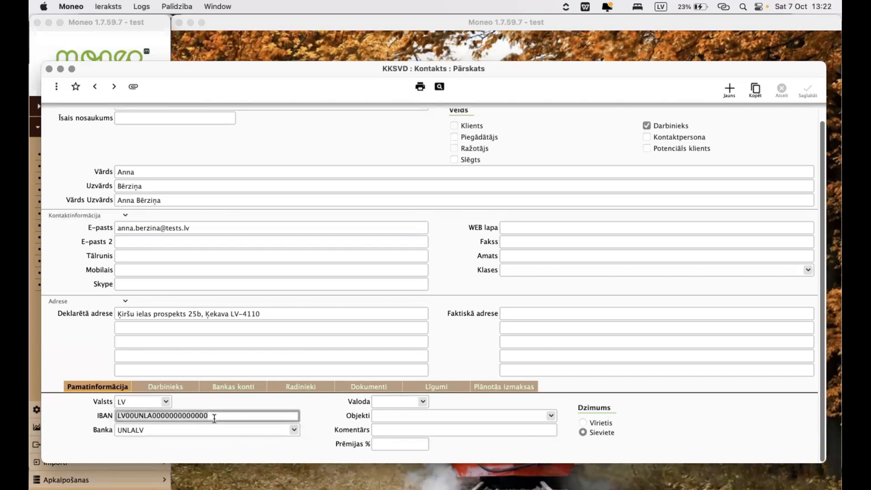
{"action": "left_click", "coordinate": [212, 429]}
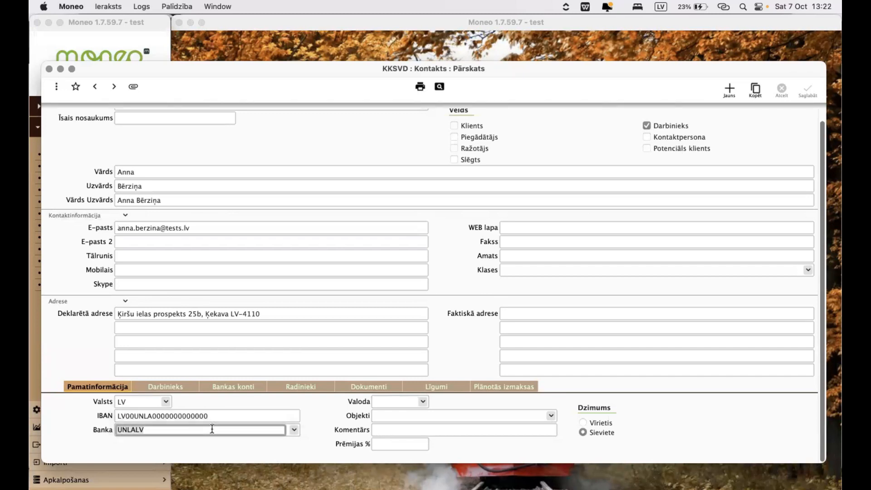
- Check the employee's Algas konts field and the default wage account in the Algu parametri settings
{"action": "left_click", "coordinate": [183, 388]}
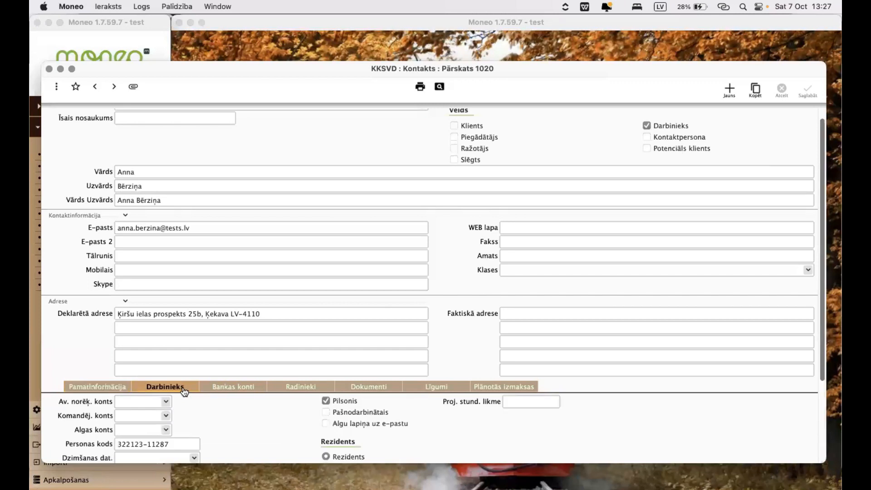
{"action": "left_click", "coordinate": [138, 428]}
{"action": "left_click", "coordinate": [137, 57]}
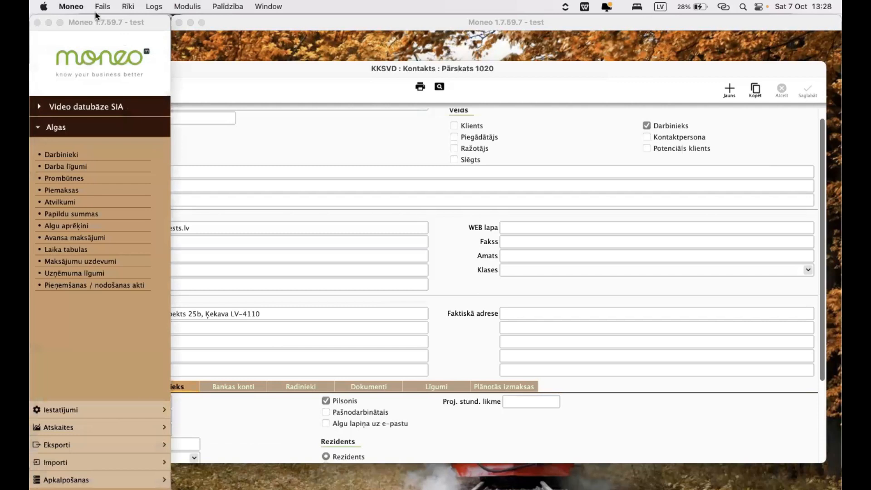
{"action": "left_click", "coordinate": [71, 6]}
{"action": "left_click", "coordinate": [94, 42]}
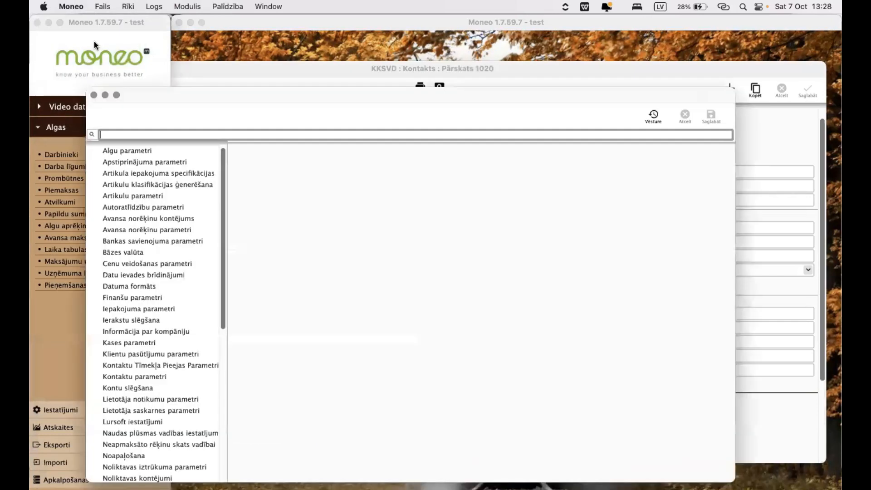
{"action": "left_click", "coordinate": [145, 151]}
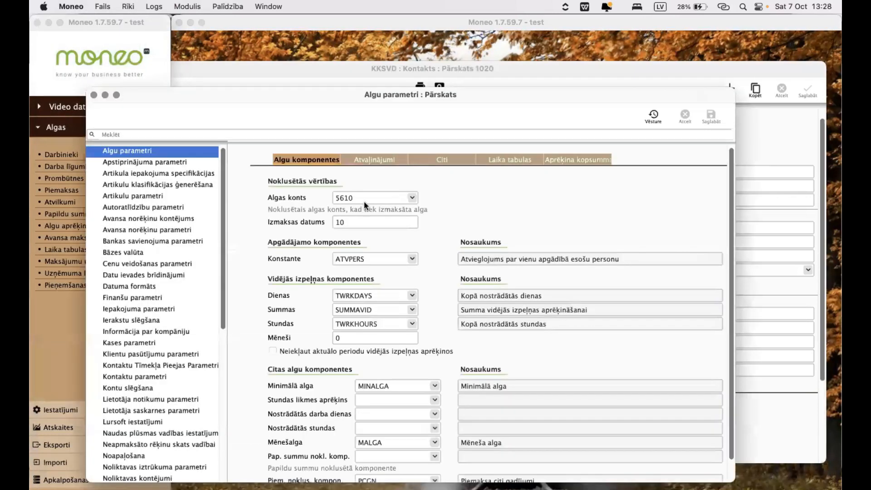
{"action": "left_click", "coordinate": [364, 198]}
{"action": "scroll", "coordinate": [370, 200], "scroll_direction": "down", "scroll_amount": 1}
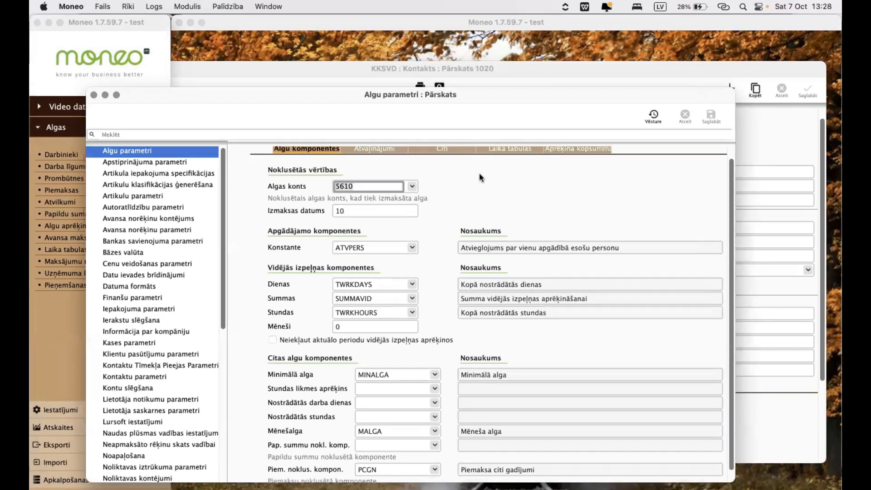
- Return to the employee contact and review the Algas konts and Personas kods fields in the Darbinieks section
{"action": "left_click", "coordinate": [752, 137]}
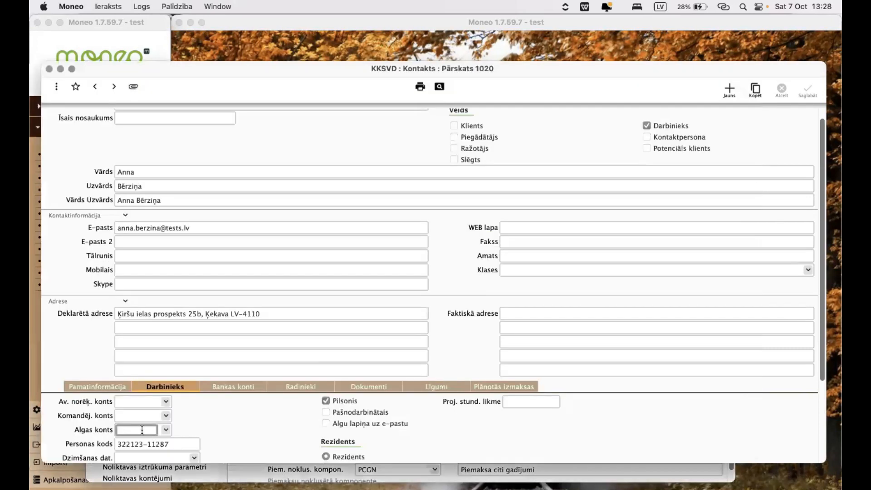
{"action": "scroll", "coordinate": [143, 429], "scroll_direction": "down", "scroll_amount": 4}
{"action": "left_click", "coordinate": [132, 356]}
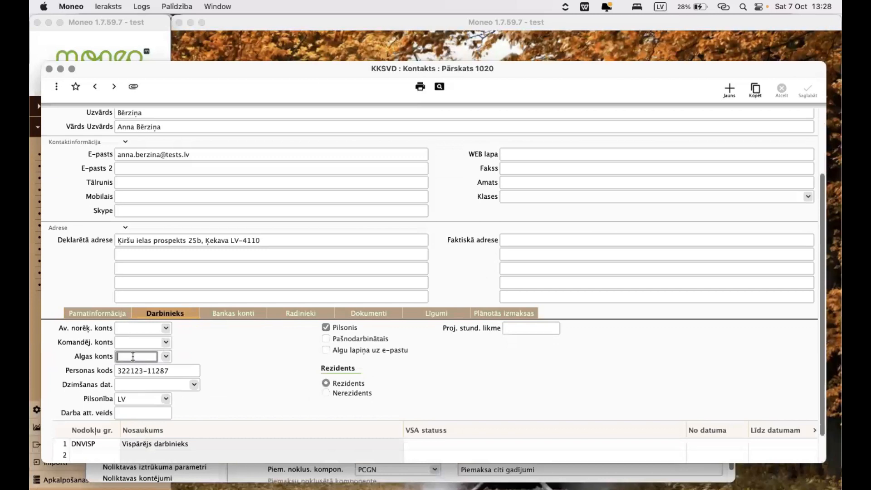
{"action": "scroll", "coordinate": [132, 357], "scroll_direction": "down", "scroll_amount": 3}
{"action": "left_click", "coordinate": [135, 338]}
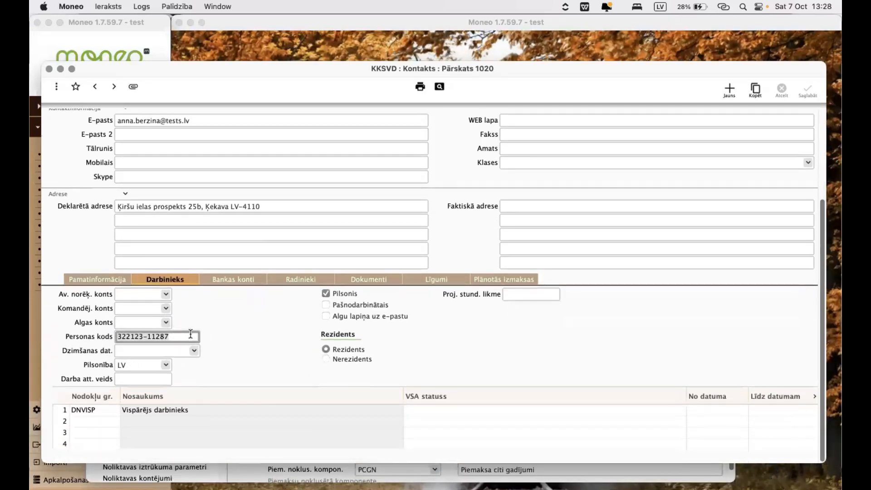
- View the record of the DNVISP tax group assigned to the employee, including its VSA status, and close it
{"action": "left_click", "coordinate": [93, 412]}
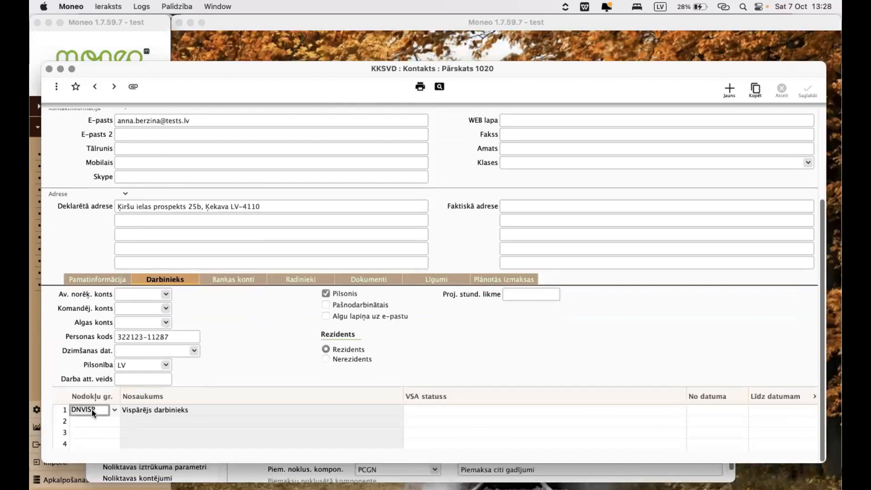
{"action": "double_click", "coordinate": [93, 411]}
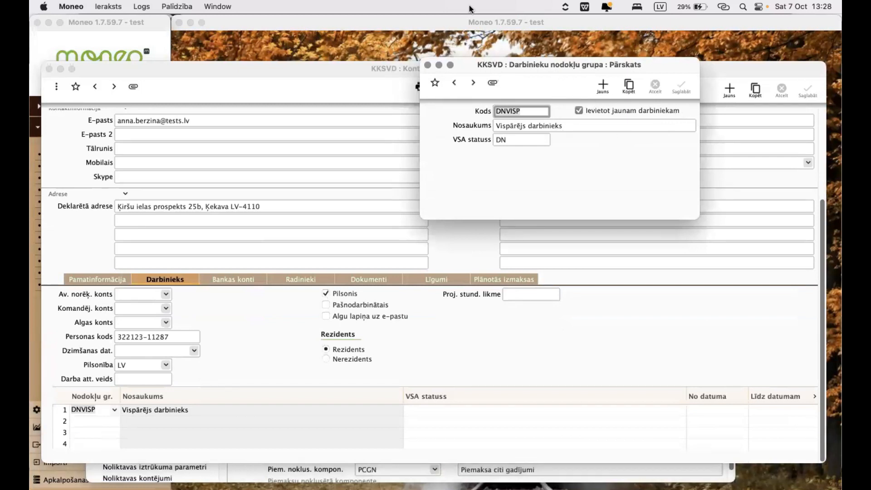
{"action": "left_click", "coordinate": [428, 67]}
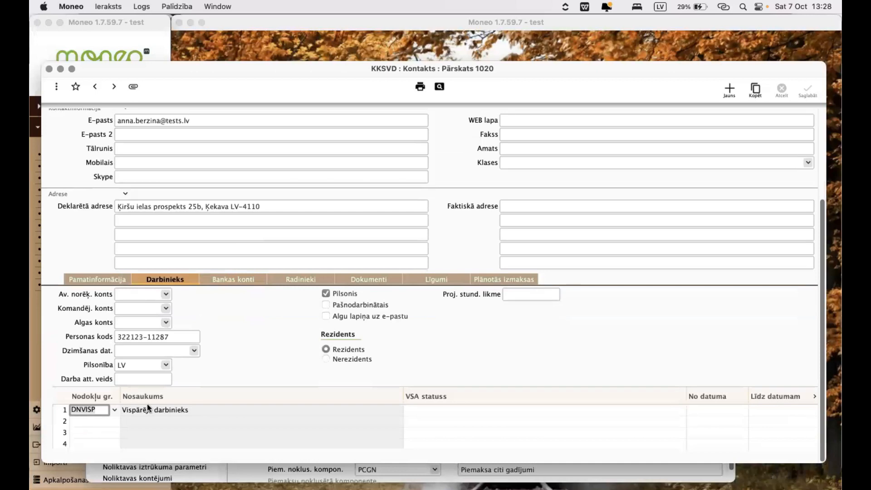
- End the employee's DNVISP tax group on 30.09.2023, add the DNPENS (Pensionārs) group from 01.10.2023, and save the contact
{"action": "left_click", "coordinate": [781, 410]}
{"action": "type", "text": "30.09.2023"}
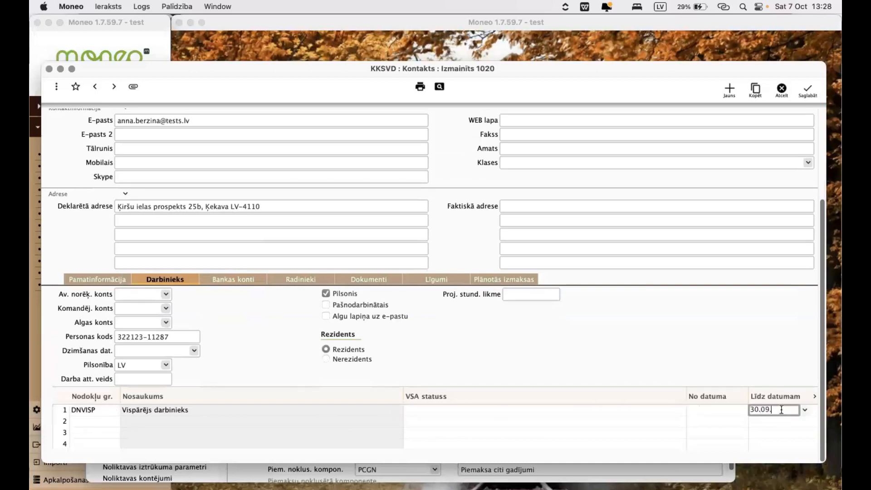
{"action": "left_click", "coordinate": [99, 420]}
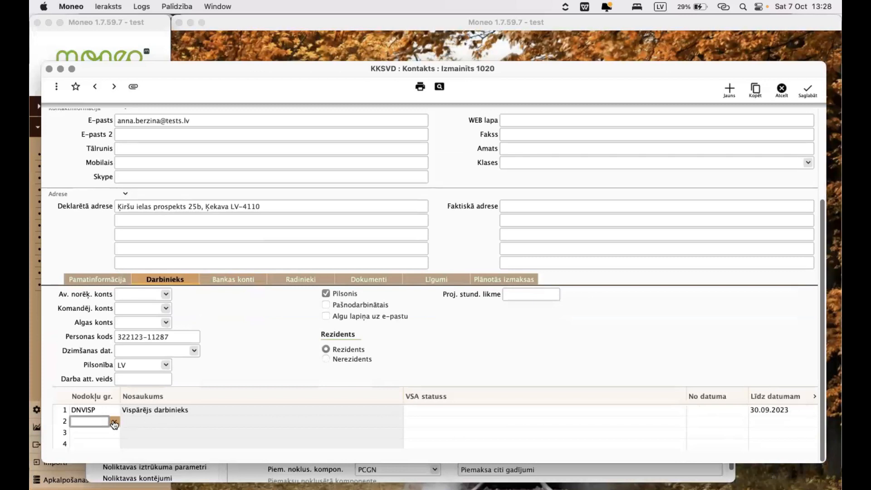
{"action": "left_click", "coordinate": [113, 418]}
{"action": "double_click", "coordinate": [141, 429]}
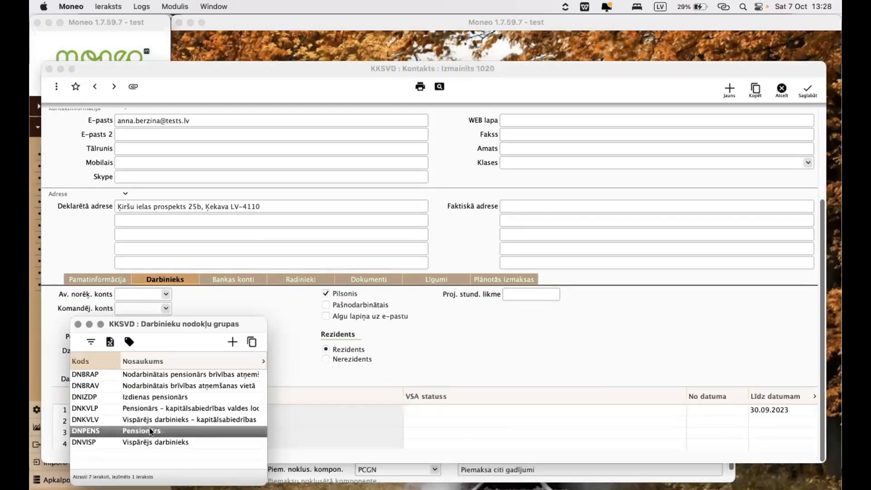
{"action": "left_click", "coordinate": [711, 421]}
{"action": "type", "text": "1.10.2023"}
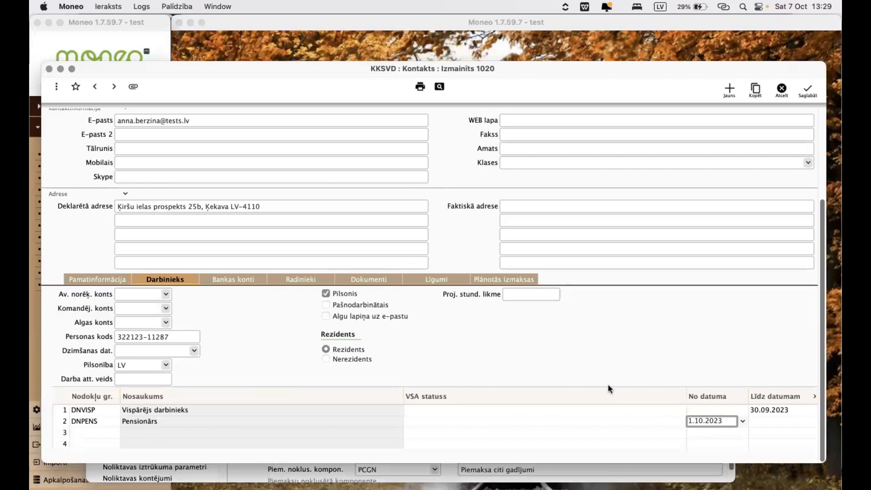
{"action": "left_click", "coordinate": [807, 94]}
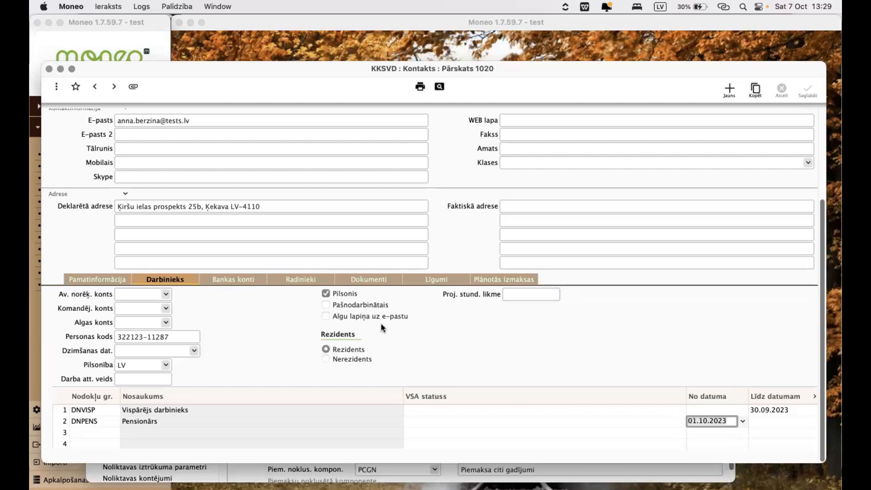
- Switch the employee's residency to Nerezidents to show the address fields, and set it back to Rezidents
{"action": "left_click", "coordinate": [363, 359]}
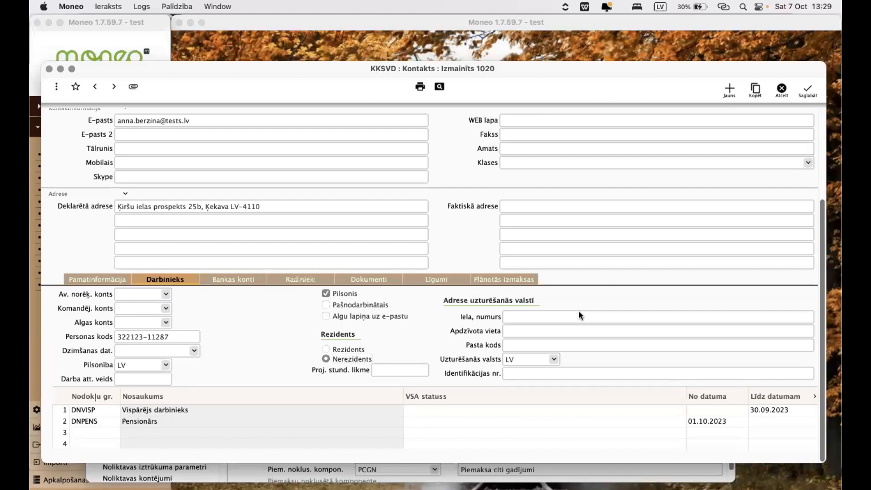
{"action": "left_click", "coordinate": [340, 348]}
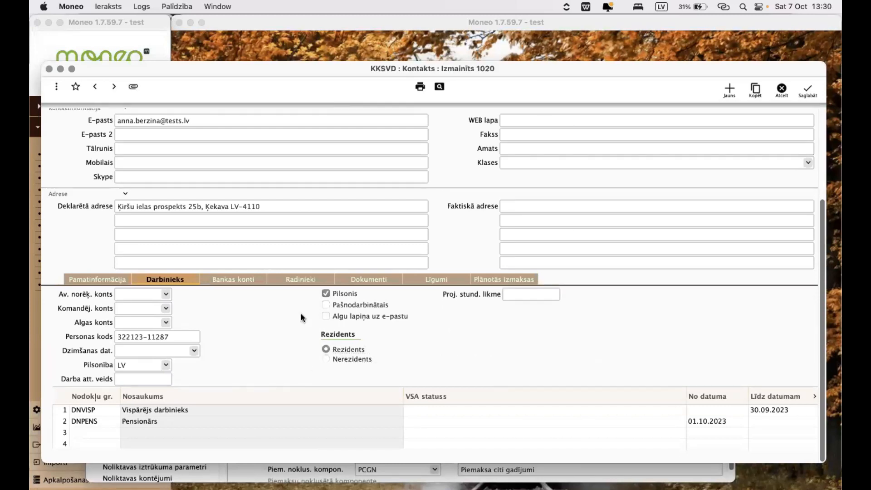
- Review the first relative's relationship and birth date under Radinieki, plus the employee's Dokumenti and Līgumi lists
{"action": "left_click", "coordinate": [313, 279]}
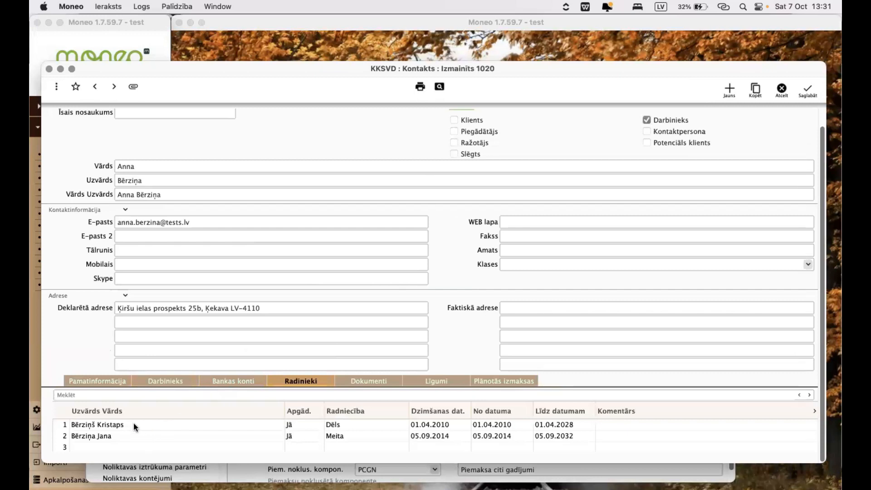
{"action": "left_click", "coordinate": [355, 421]}
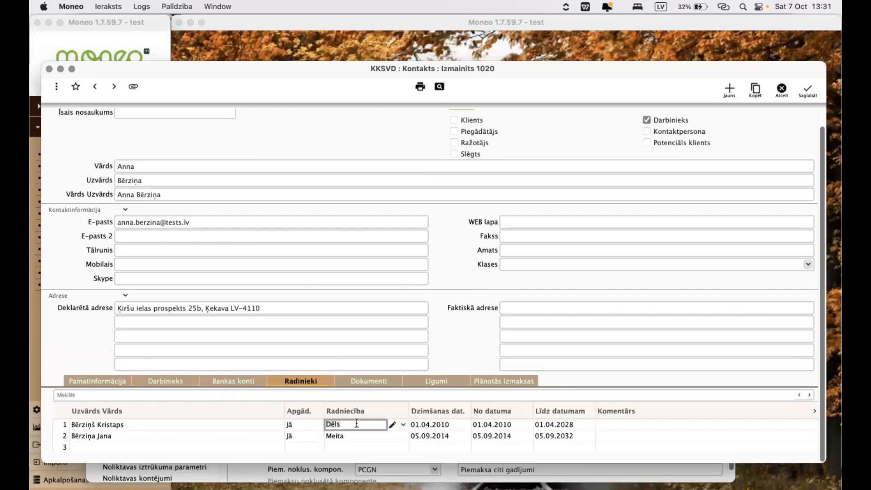
{"action": "left_click", "coordinate": [434, 423]}
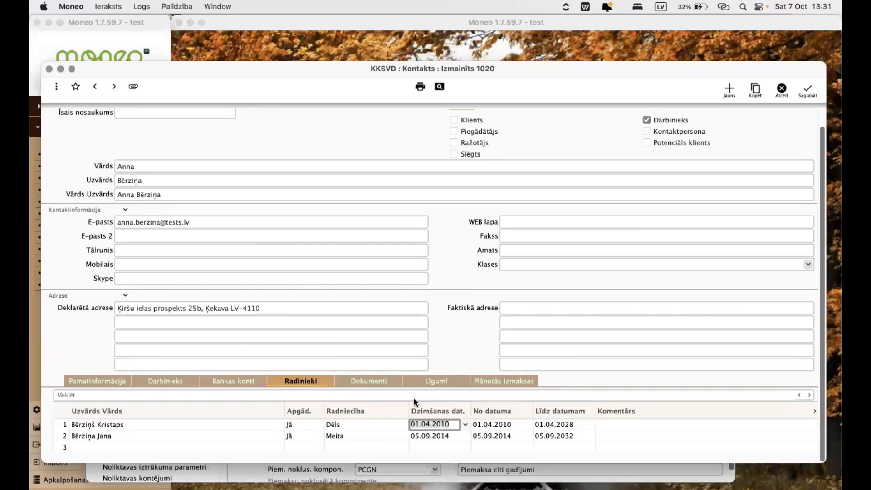
{"action": "left_click", "coordinate": [394, 384]}
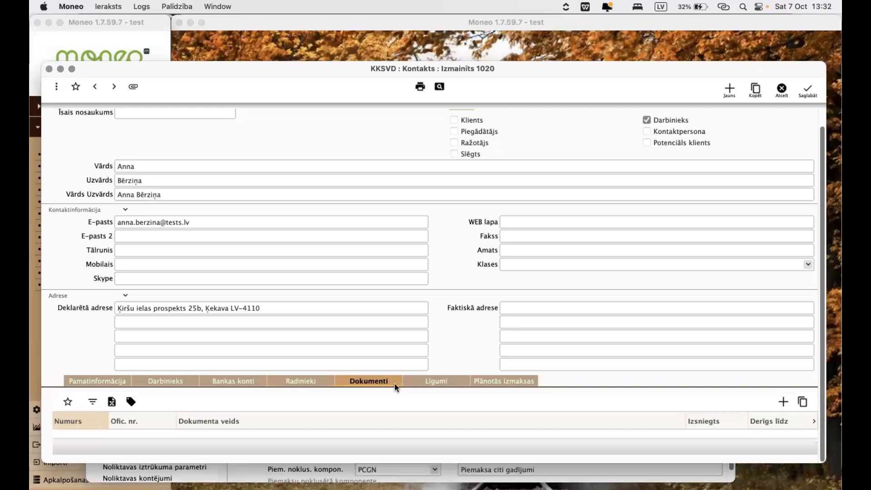
{"action": "left_click", "coordinate": [424, 382]}
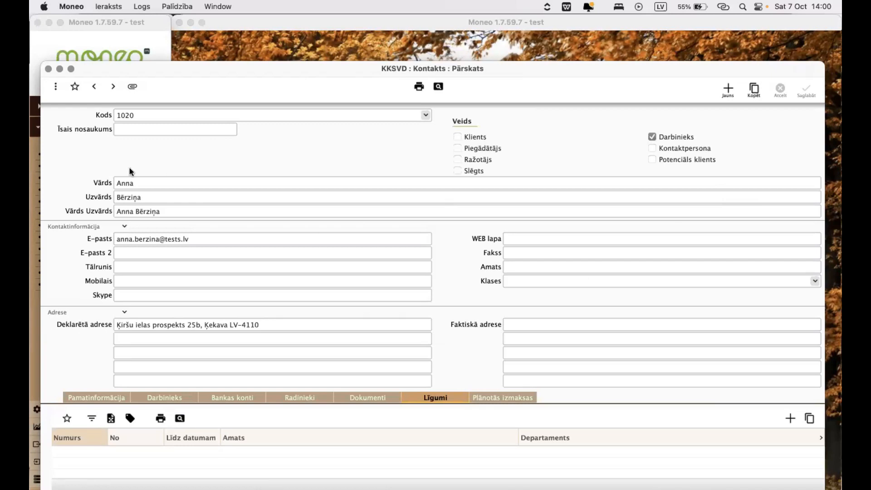
- Open the employee's Nodokļu atvieglojumi record and review the Atviegl. periodi section
{"action": "left_click", "coordinate": [56, 86]}
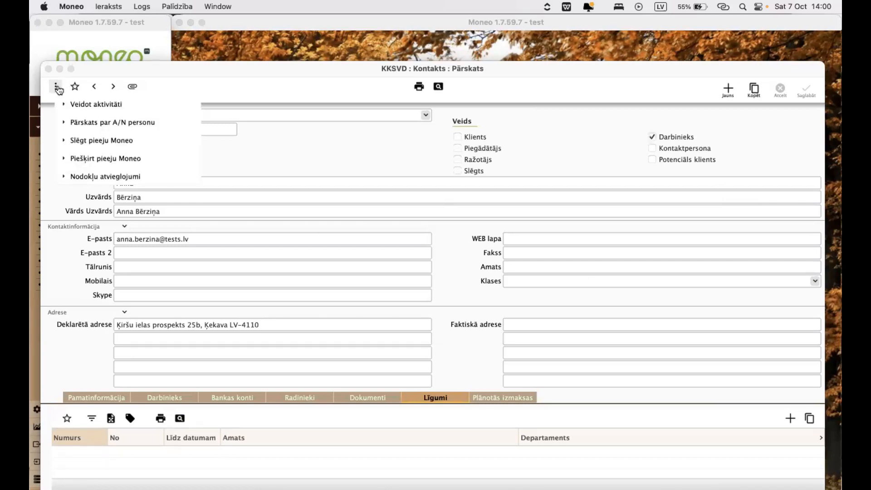
{"action": "left_click", "coordinate": [95, 178]}
{"action": "left_click", "coordinate": [321, 230]}
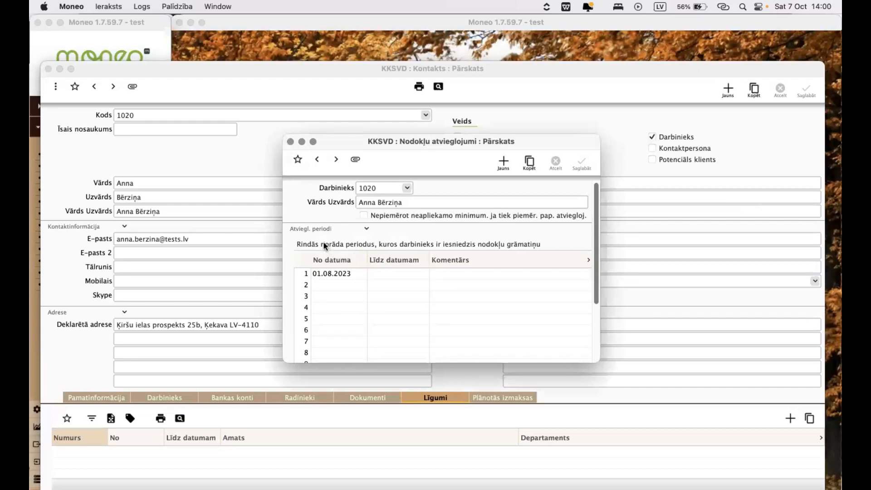
{"action": "left_click", "coordinate": [314, 228]}
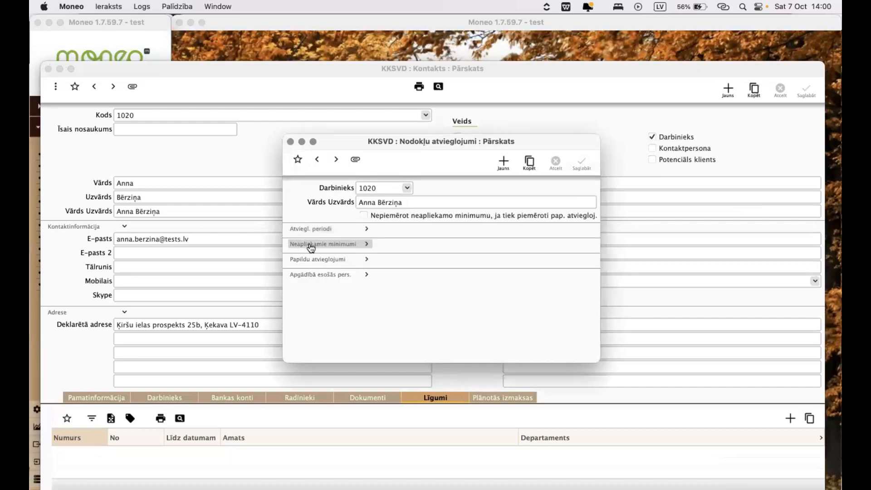
- Review the Neapliekamie minimumi row's wage component, available component choices, value and validity dates, and collapse the section
{"action": "left_click", "coordinate": [312, 247]}
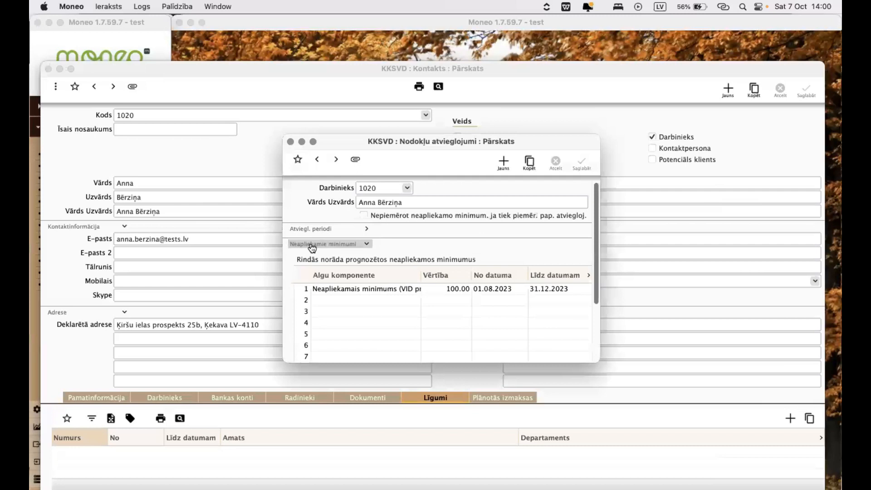
{"action": "left_click", "coordinate": [370, 288]}
{"action": "left_click", "coordinate": [414, 288]}
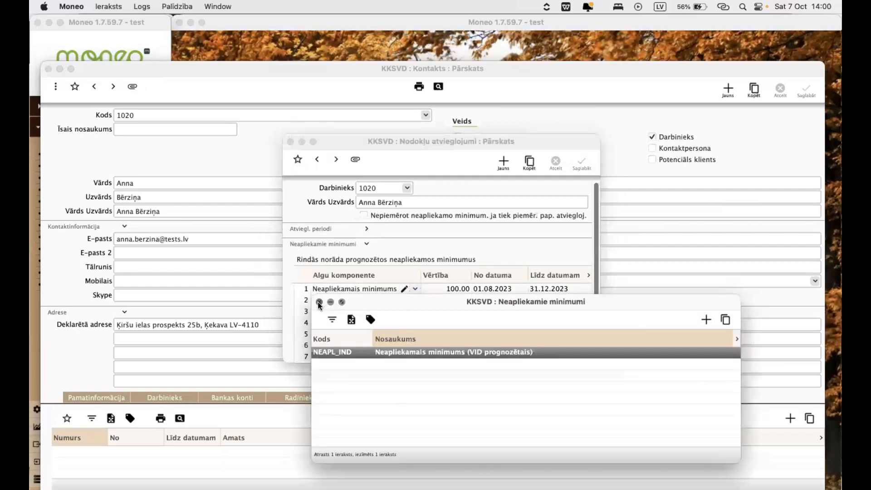
{"action": "left_click", "coordinate": [318, 302]}
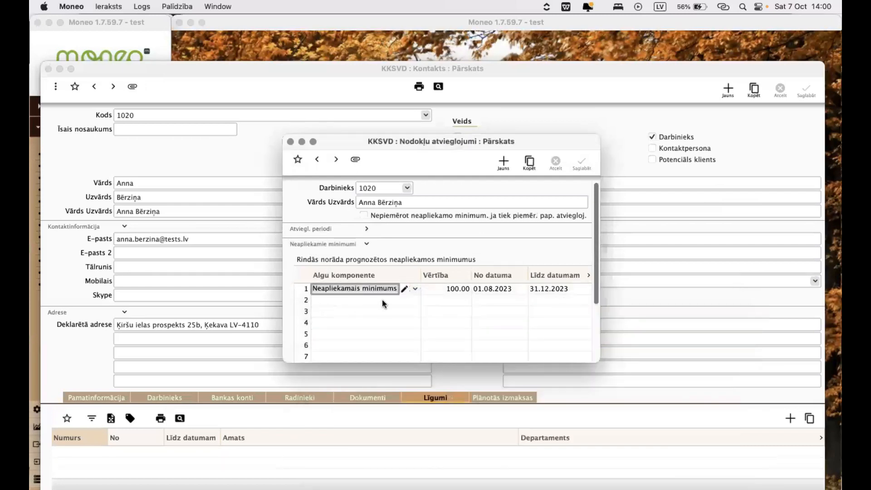
{"action": "left_click", "coordinate": [447, 290]}
{"action": "left_click", "coordinate": [512, 290]}
{"action": "key", "text": "Tab"}
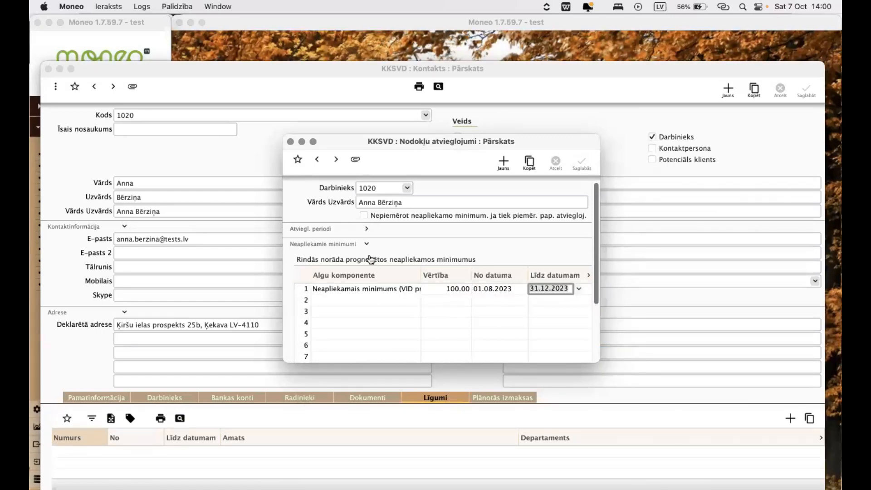
{"action": "left_click", "coordinate": [365, 245]}
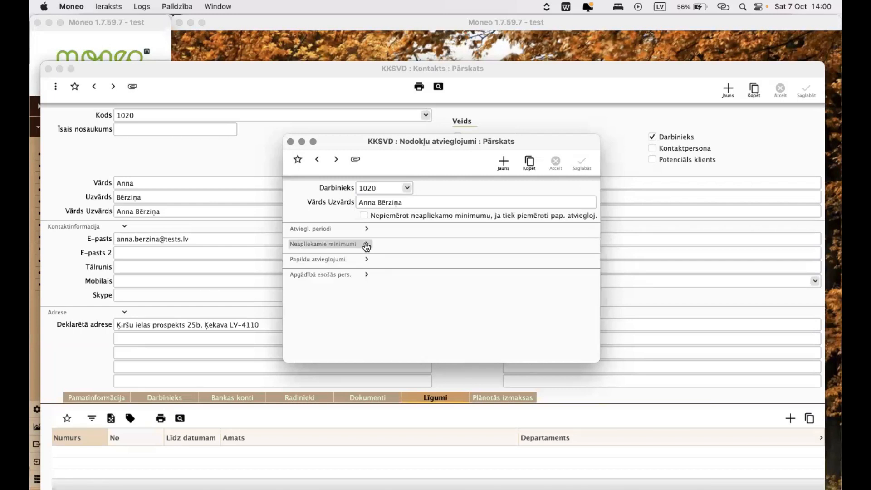
- Review the Papildu atvieglojumi section's available wage components, including the disability group reliefs, and its start and end date fields, and collapse the section
{"action": "left_click", "coordinate": [329, 260]}
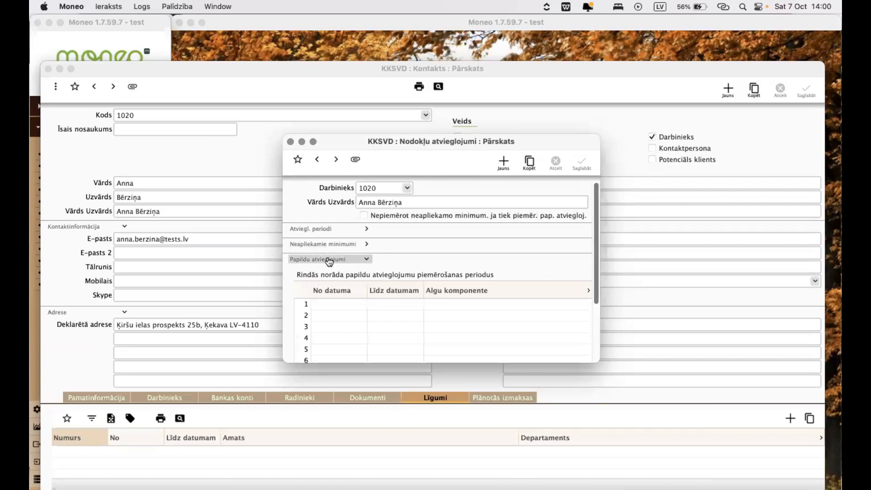
{"action": "left_click", "coordinate": [543, 305]}
{"action": "left_click", "coordinate": [578, 303]}
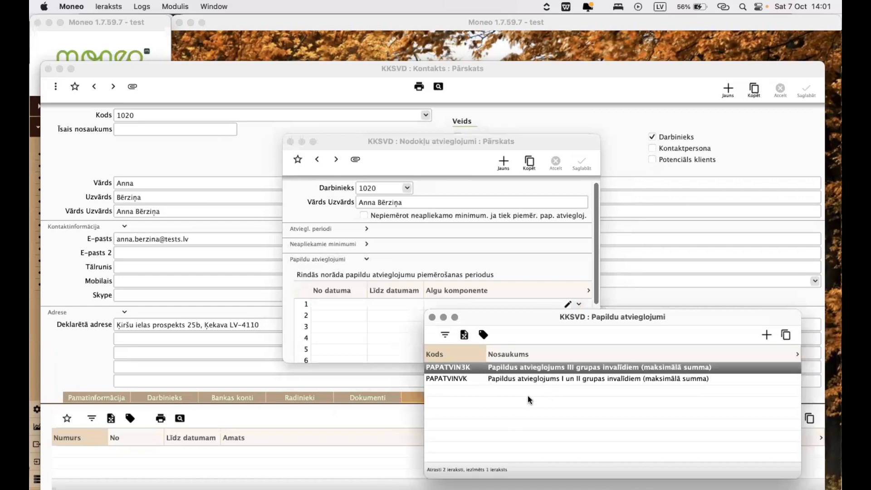
{"action": "left_click", "coordinate": [509, 378]}
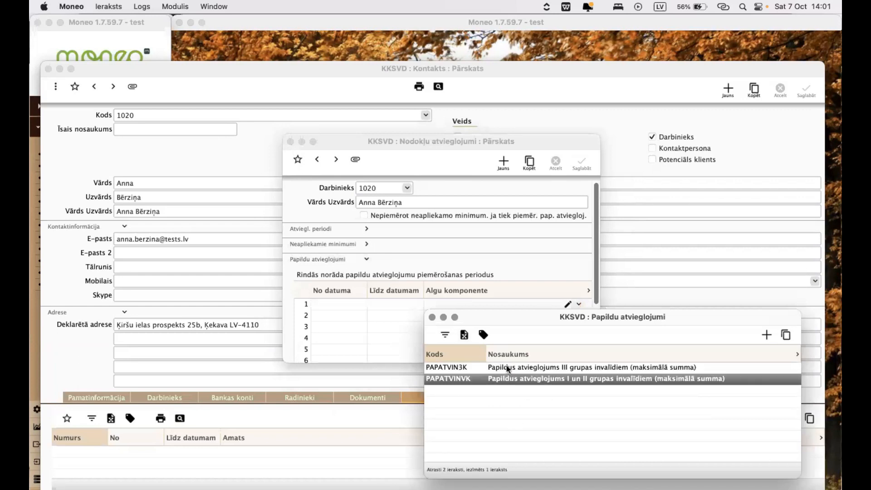
{"action": "left_click", "coordinate": [432, 316]}
{"action": "left_click", "coordinate": [349, 304]}
{"action": "left_click", "coordinate": [388, 304]}
{"action": "left_click", "coordinate": [355, 261]}
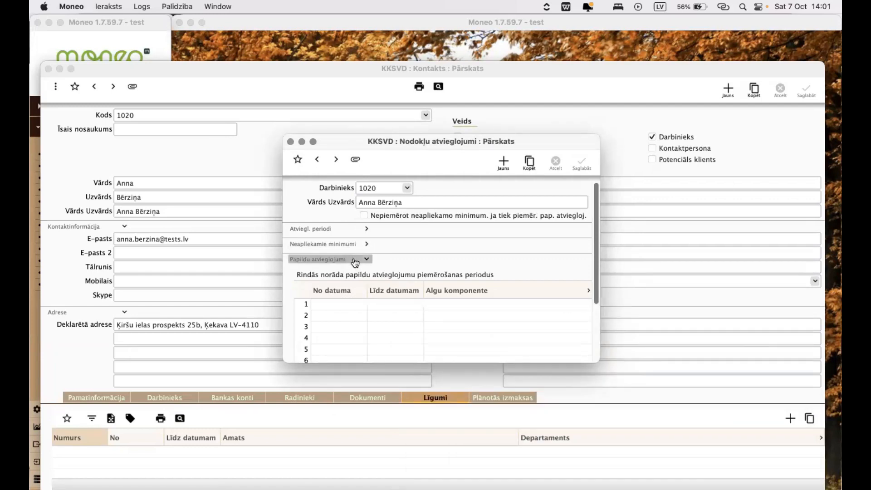
- Expand the Apgādībā esošās pers. section and start adding a new dependant, agreeing to open the employee's record
{"action": "left_click", "coordinate": [317, 278]}
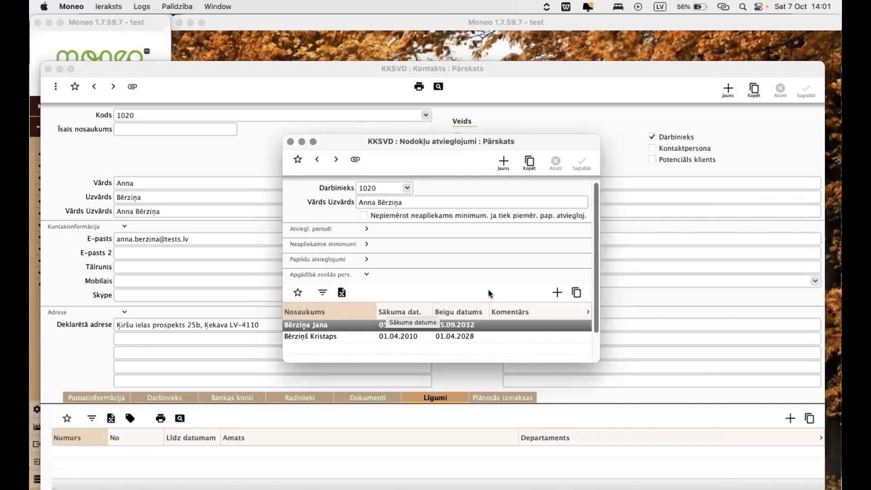
{"action": "left_click", "coordinate": [557, 292]}
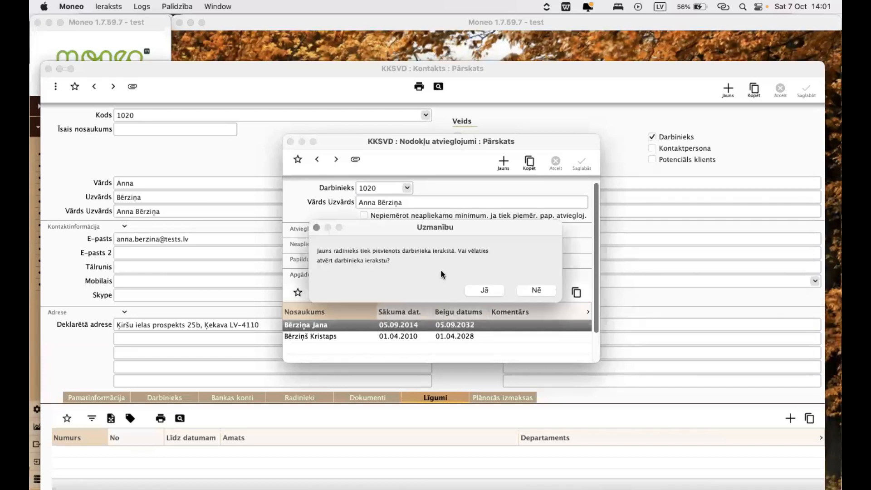
{"action": "left_click", "coordinate": [477, 289]}
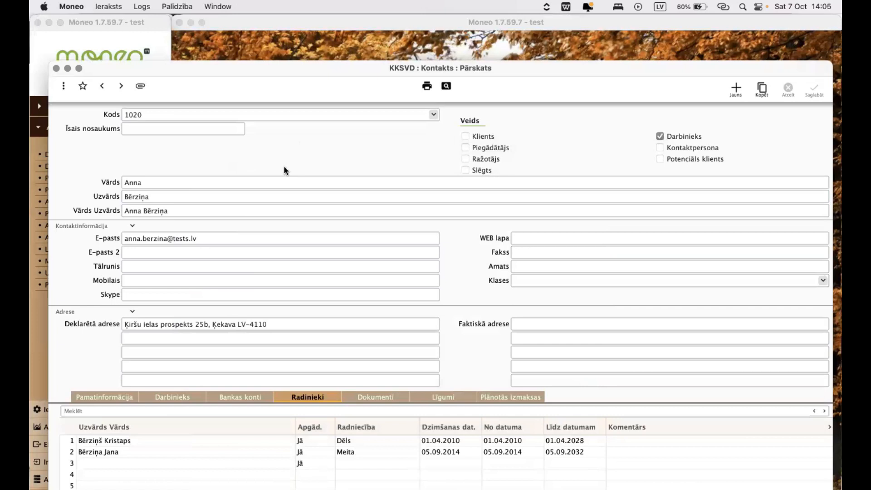
- Run the Nodokļu atvieglojumi report from the Algas module for 01.09.2023 to 30.09.2023 with the Pārskats display option
{"action": "left_click", "coordinate": [131, 45]}
{"action": "left_click", "coordinate": [136, 426]}
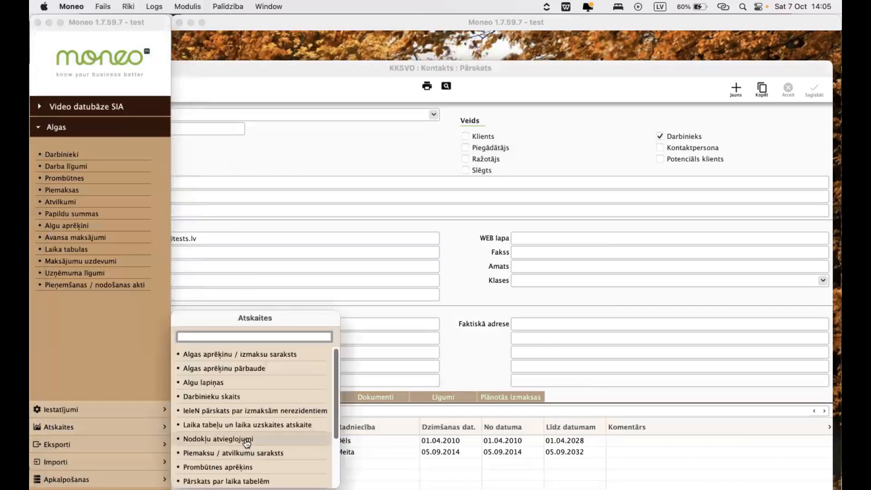
{"action": "left_click", "coordinate": [251, 439]}
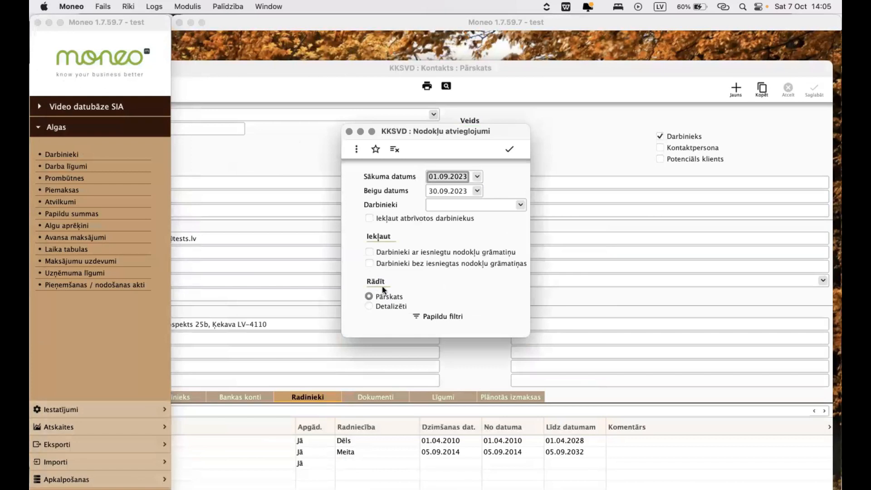
{"action": "left_click", "coordinate": [509, 150]}
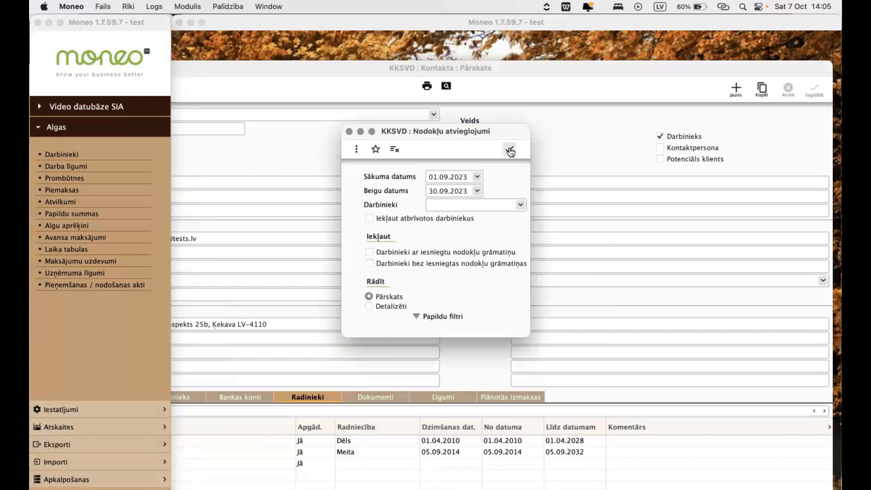